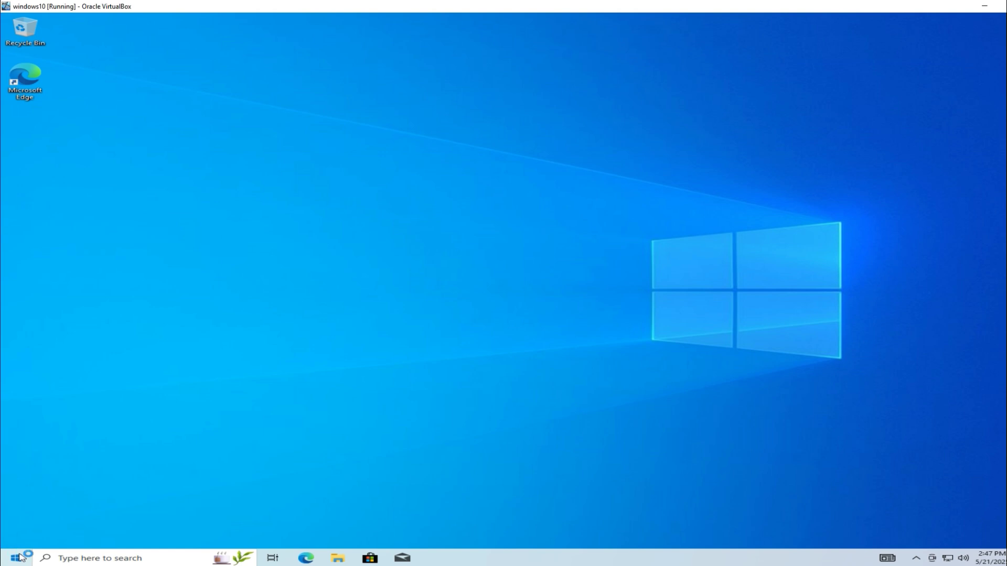
Step: Restart into advanced startup via Settings > Update & Security > Recovery
{"action": "left_click", "coordinate": [19, 556]}
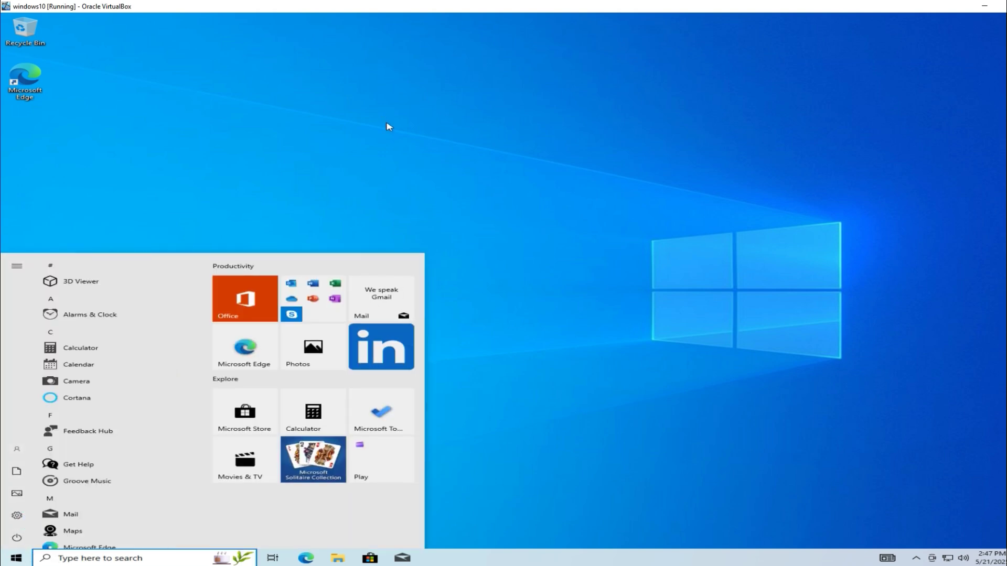
{"action": "key", "text": "super+i"}
{"action": "left_click", "coordinate": [487, 25]}
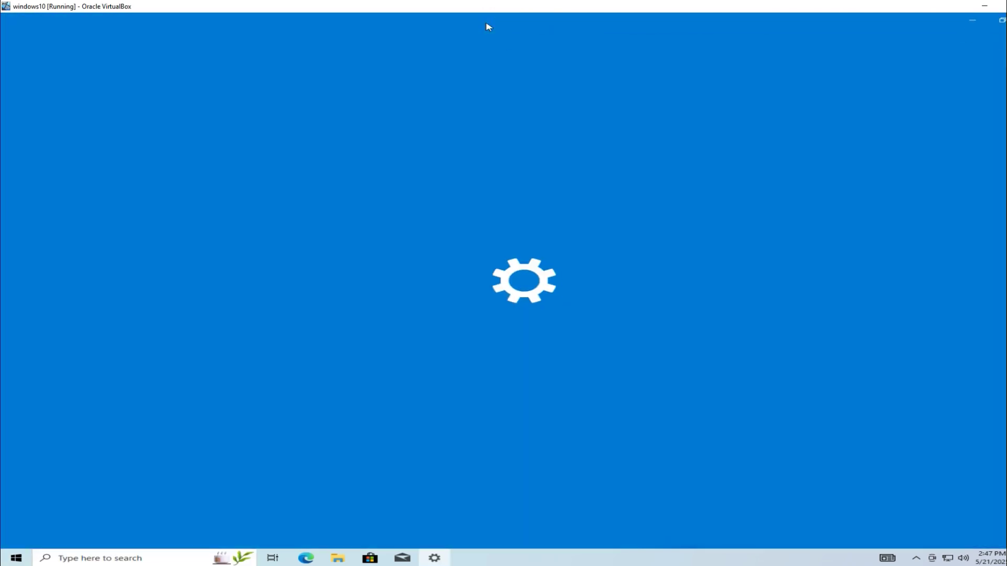
{"action": "left_click", "coordinate": [521, 269]}
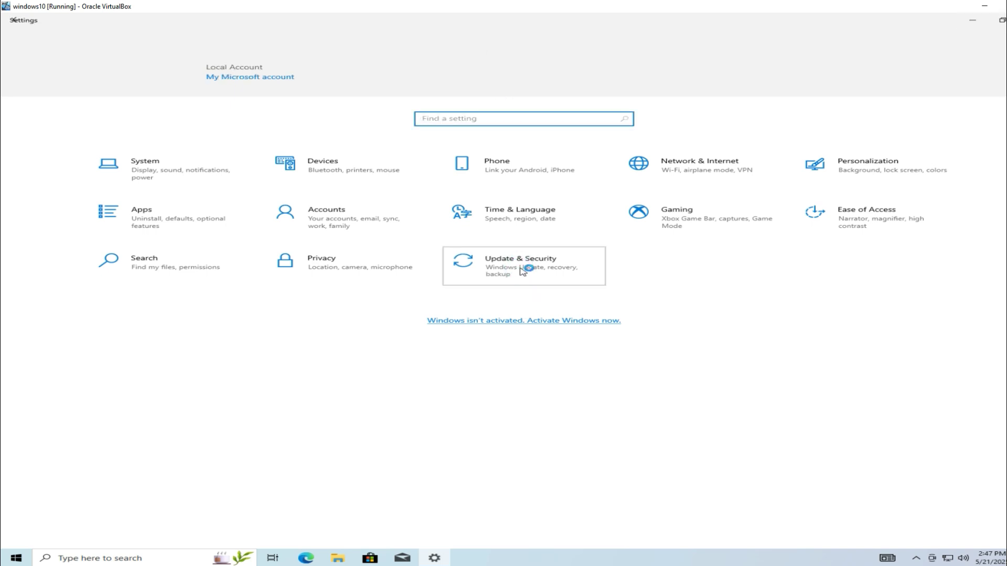
{"action": "left_click", "coordinate": [45, 227]}
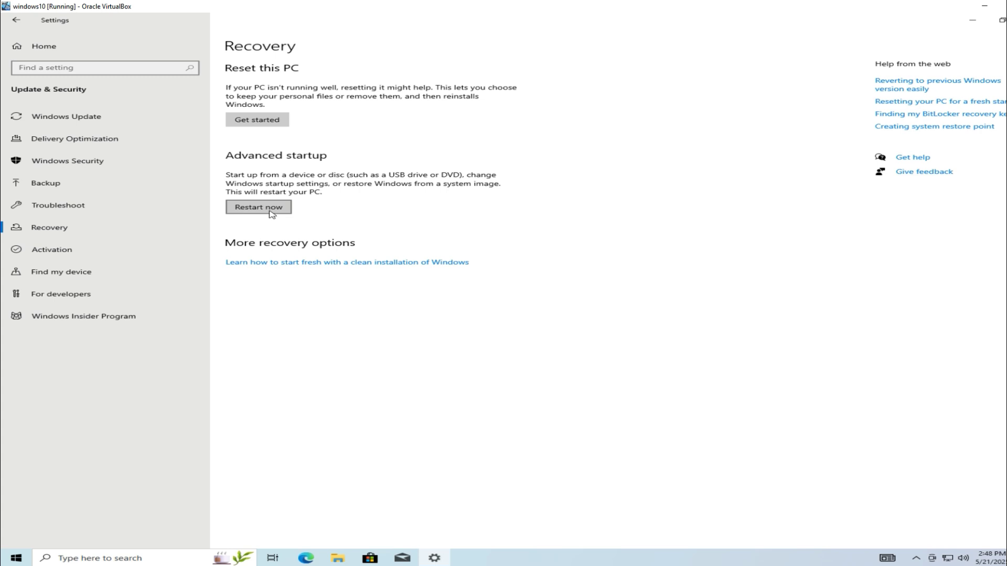
{"action": "left_click", "coordinate": [271, 212]}
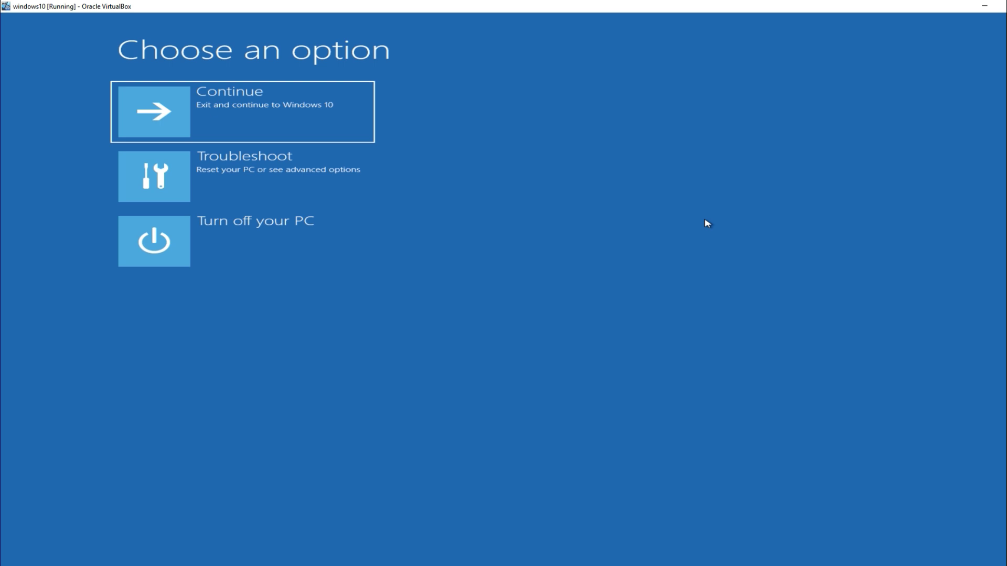
Step: Launch Command Prompt through Troubleshoot > Advanced options
{"action": "left_click", "coordinate": [348, 174]}
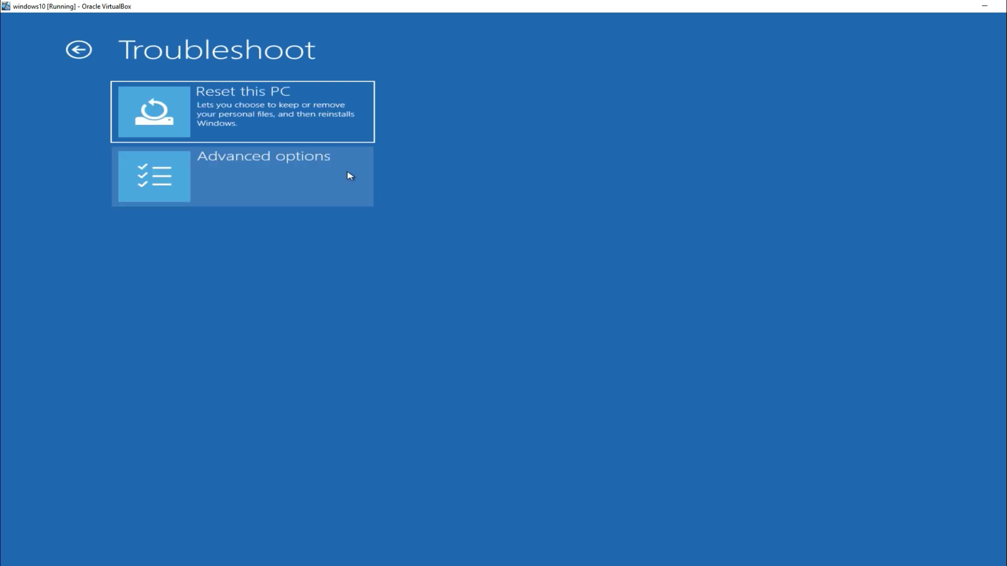
{"action": "left_click", "coordinate": [332, 163]}
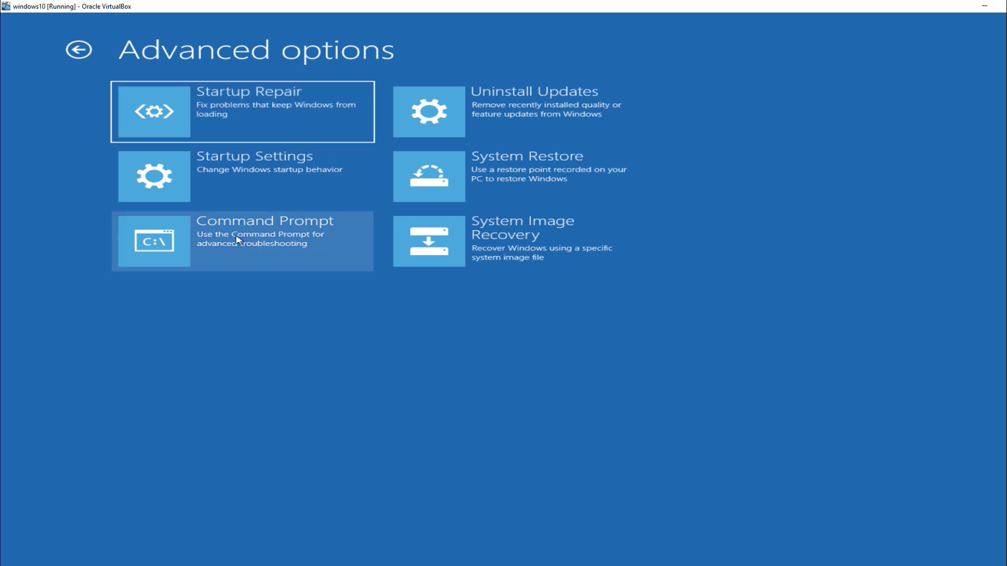
{"action": "left_click", "coordinate": [268, 238]}
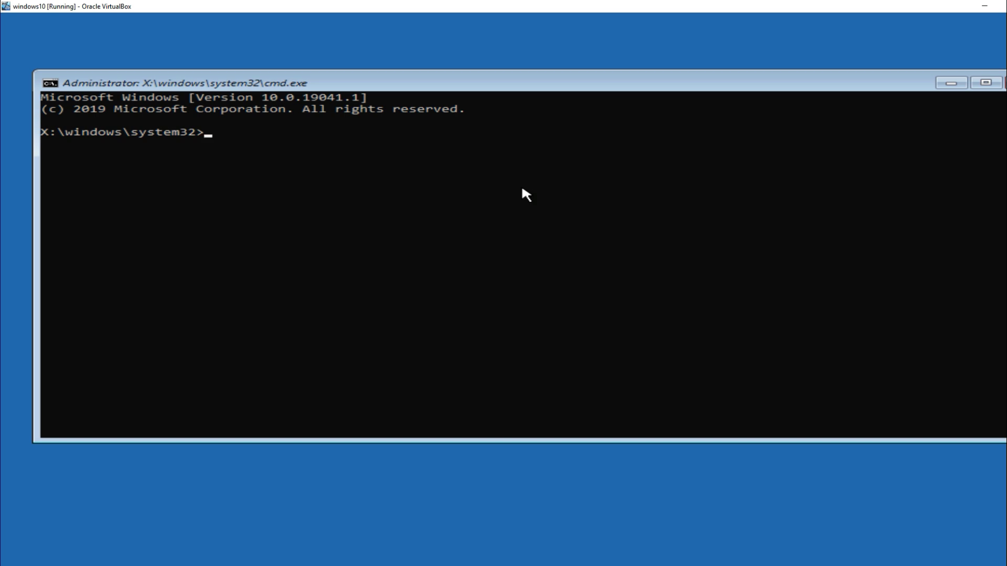
Step: Run bootrec /fixmbr and then bootrec /fixboot
{"action": "type", "text": "bootrec "}
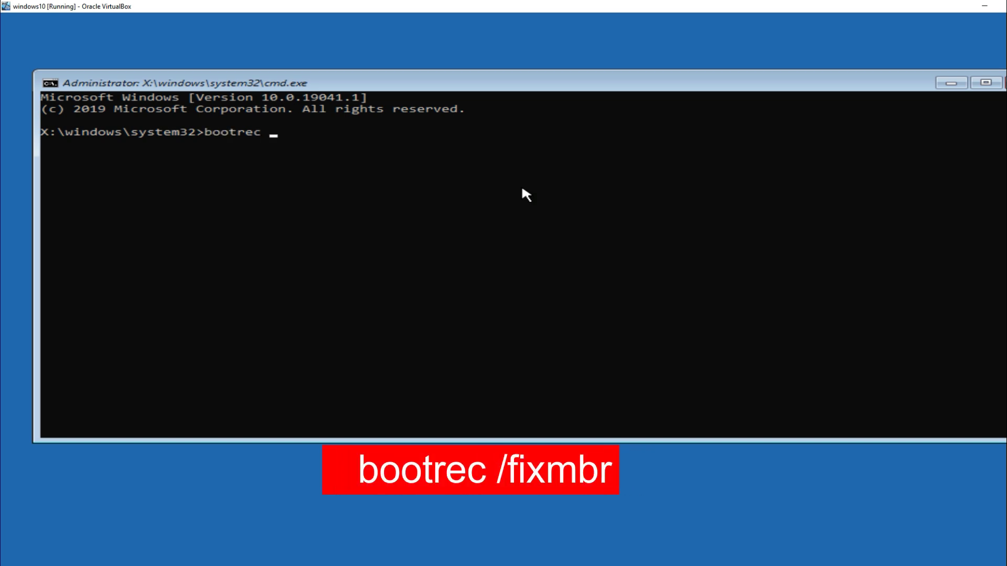
{"action": "type", "text": "/fix"}
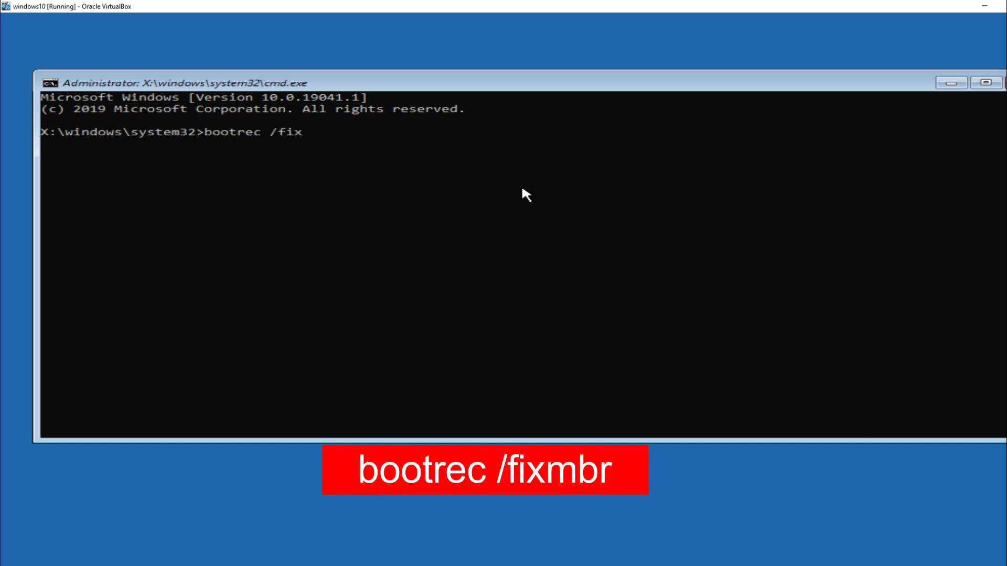
{"action": "type", "text": "mbr"}
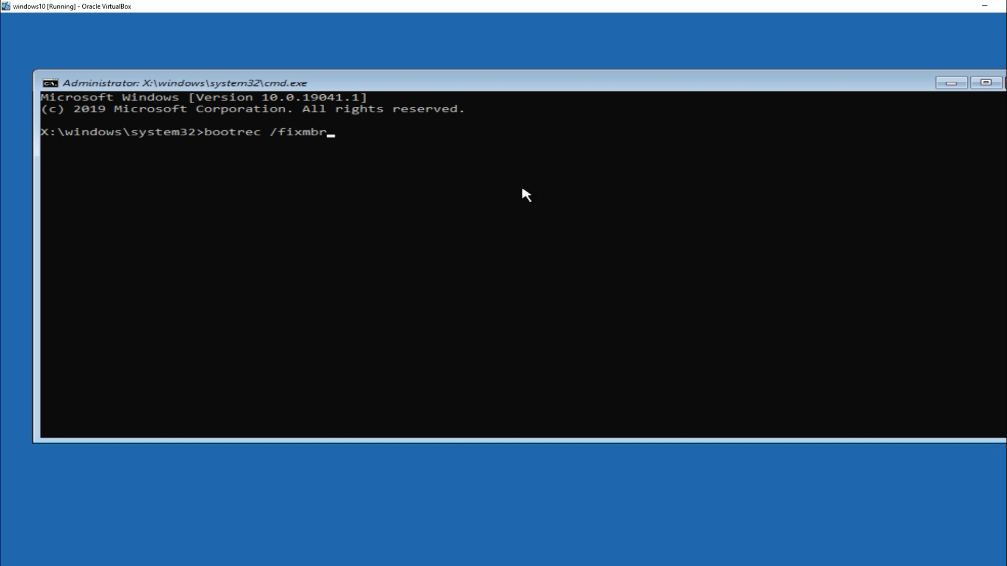
{"action": "key", "text": "Return"}
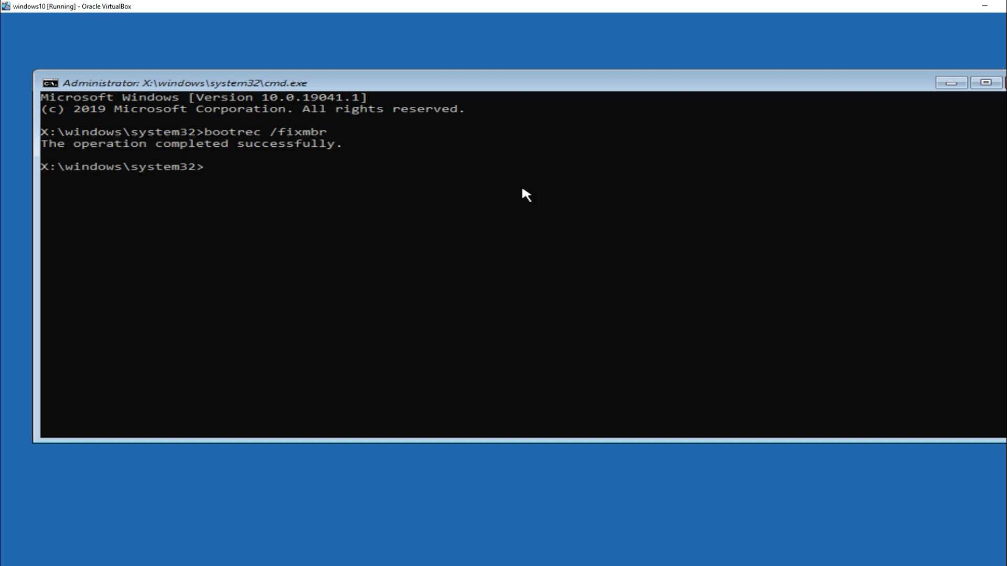
{"action": "type", "text": "bootr"}
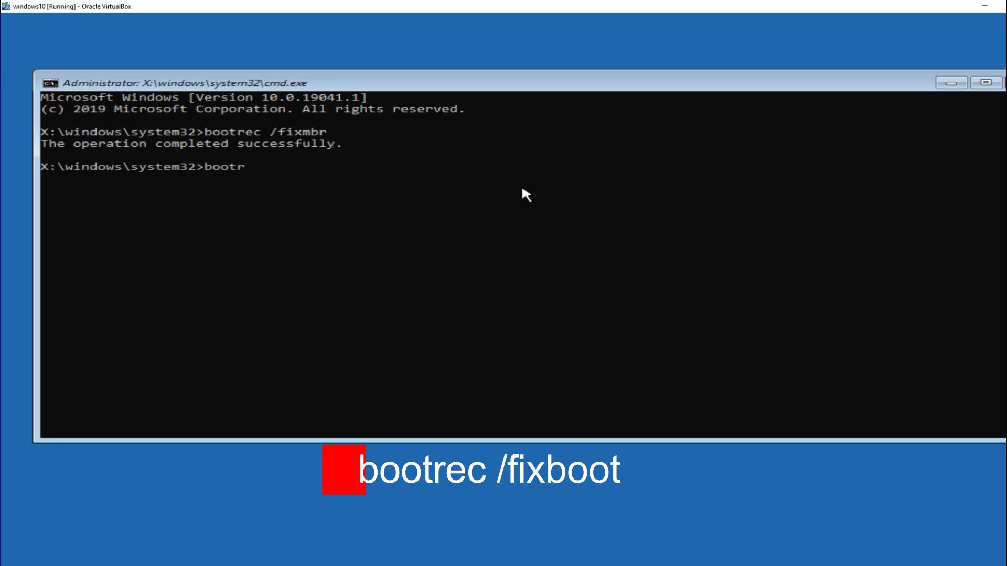
{"action": "type", "text": "ec /fix"}
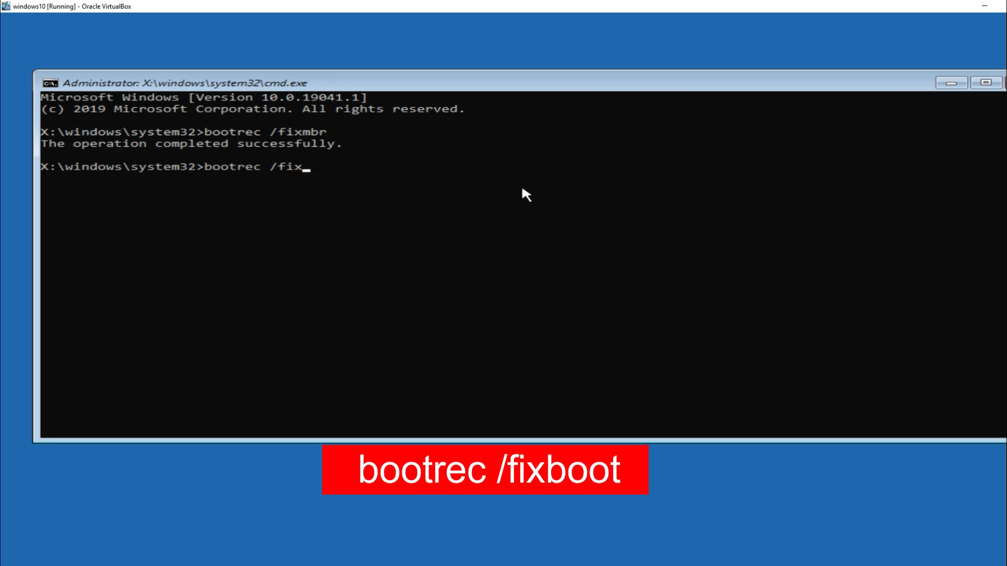
{"action": "type", "text": "boot"}
{"action": "key", "text": "Return"}
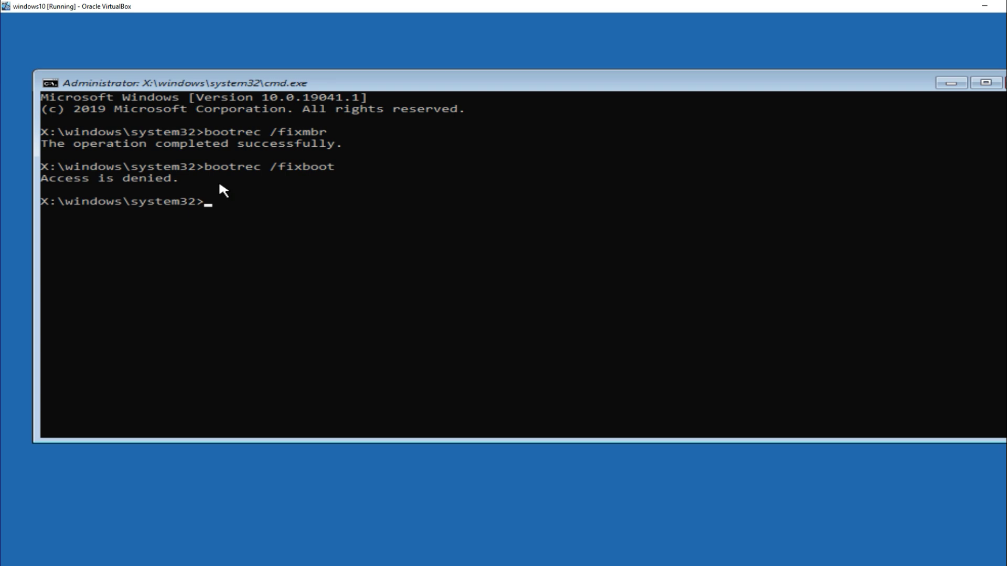
Step: Update the NTFS bootcode with bootsect /nt60 sys, then rerun bootrec /fixboot successfully
{"action": "type", "text": "bootsect"}
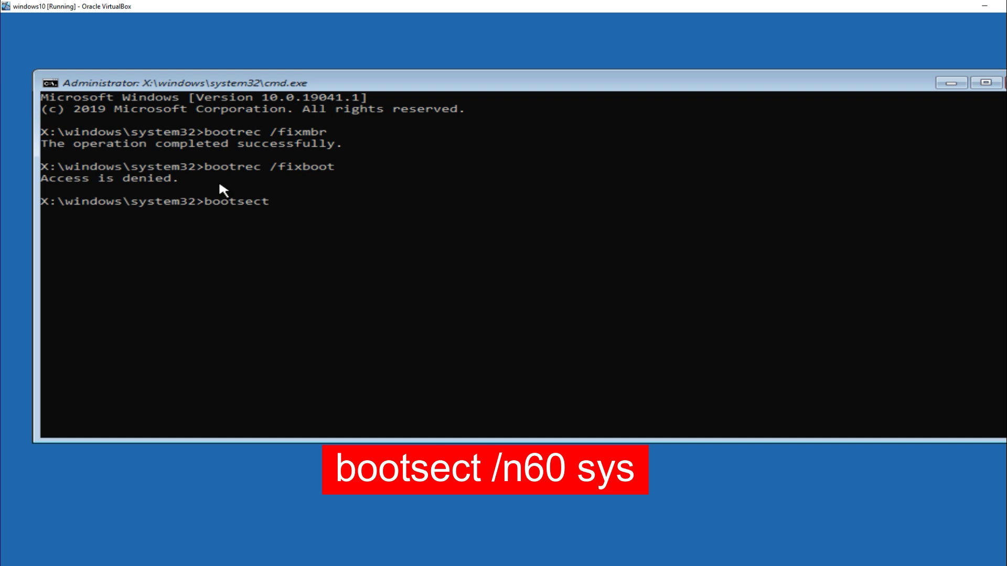
{"action": "type", "text": " /nt6"}
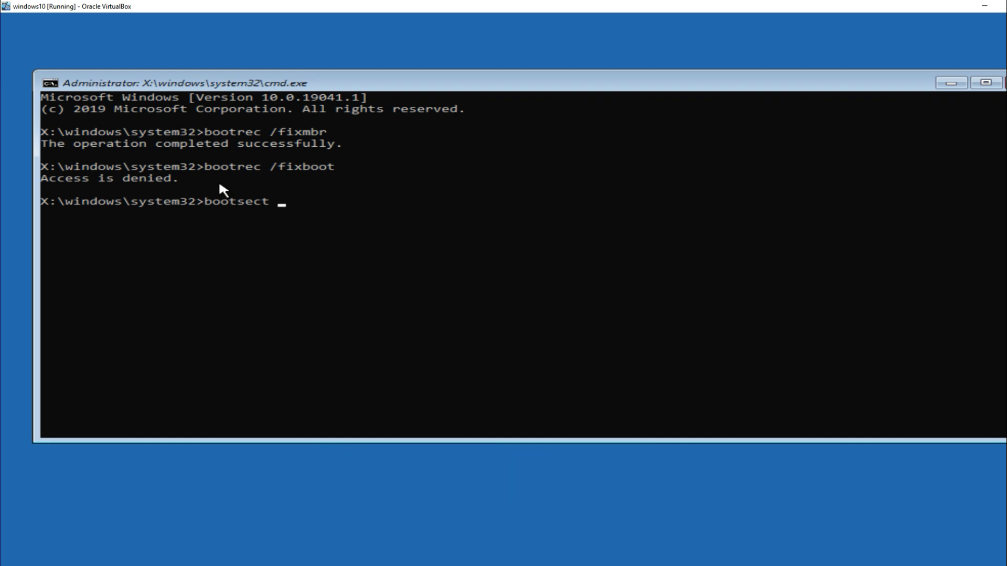
{"action": "type", "text": "0 sys"}
{"action": "key", "text": "Return"}
{"action": "type", "text": "bootrec /"}
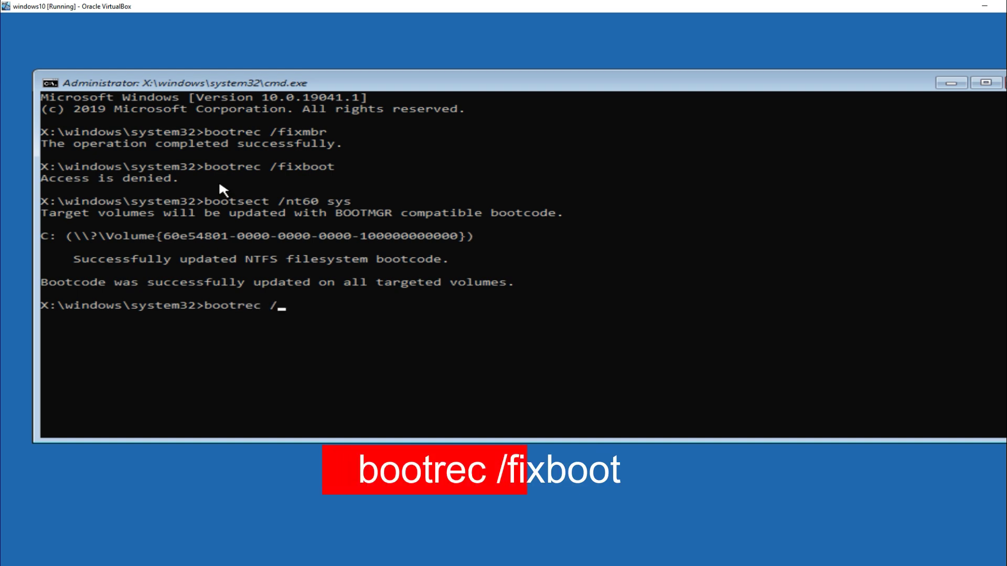
{"action": "type", "text": "fixboot"}
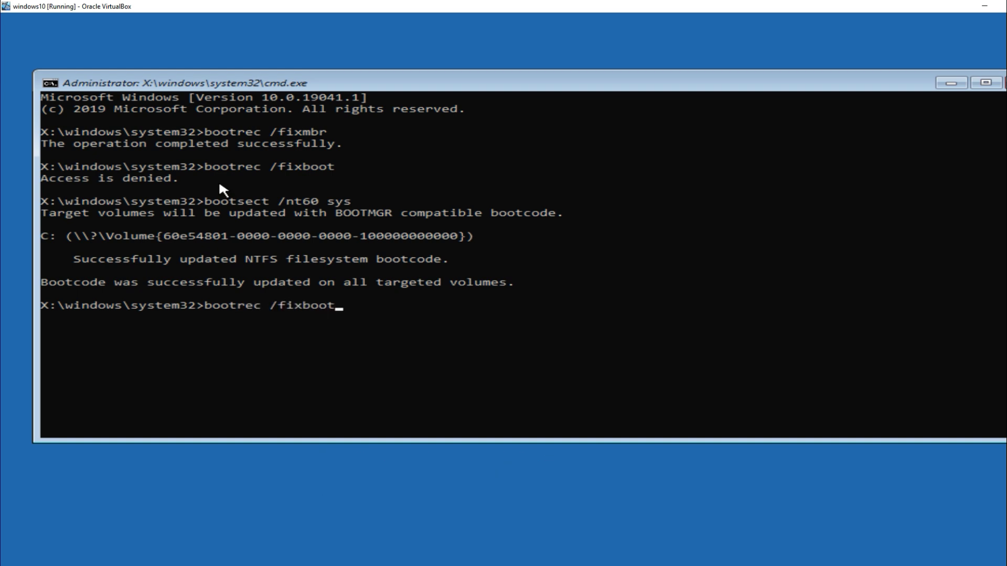
{"action": "key", "text": "Return"}
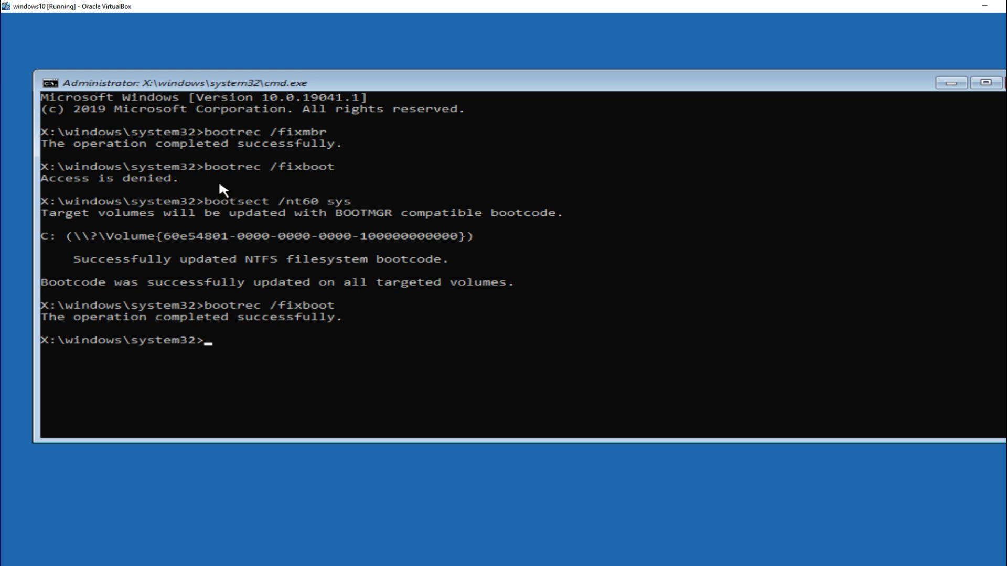
Step: Run bootrec /rebuild, sfc /scannow and chkdsk c:, which reports no file system problems
{"action": "type", "text": "bootrec /"}
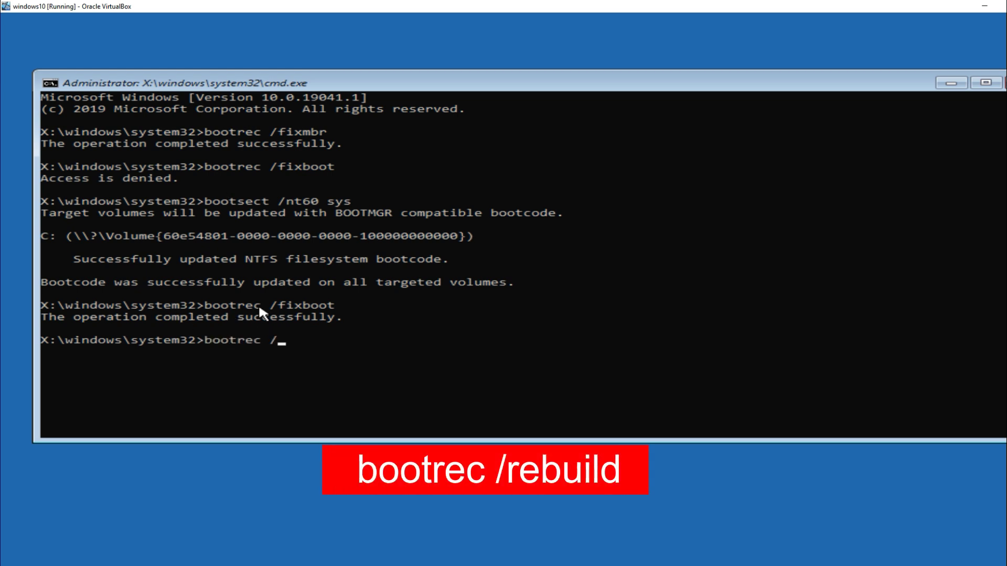
{"action": "type", "text": "rebuild"}
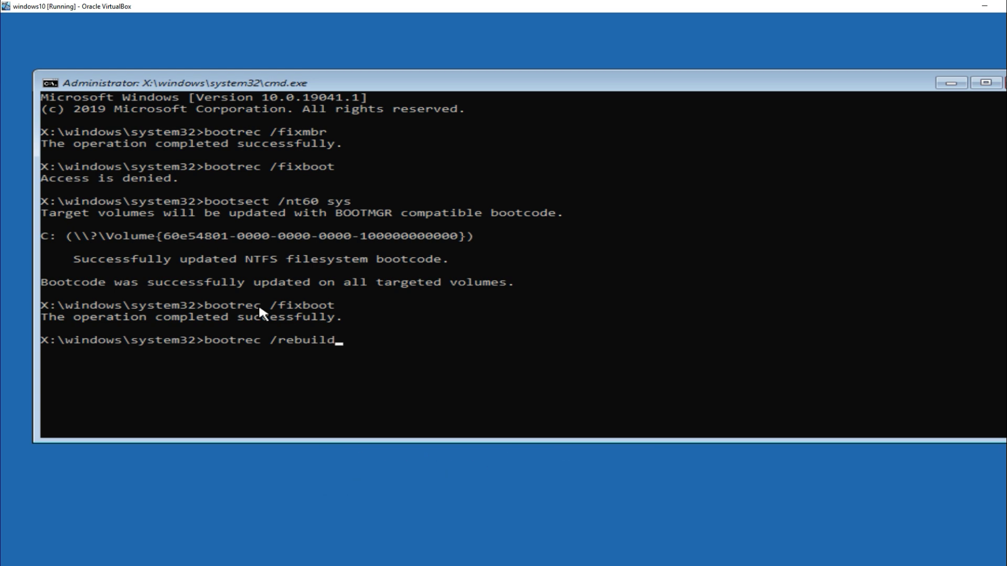
{"action": "key", "text": "Return"}
{"action": "type", "text": "sfc /"}
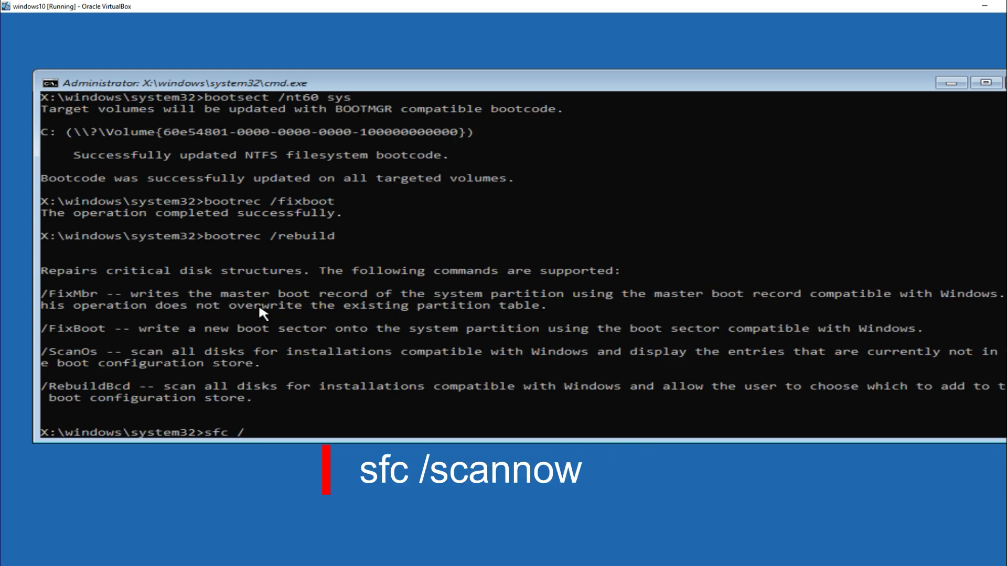
{"action": "type", "text": "sca"}
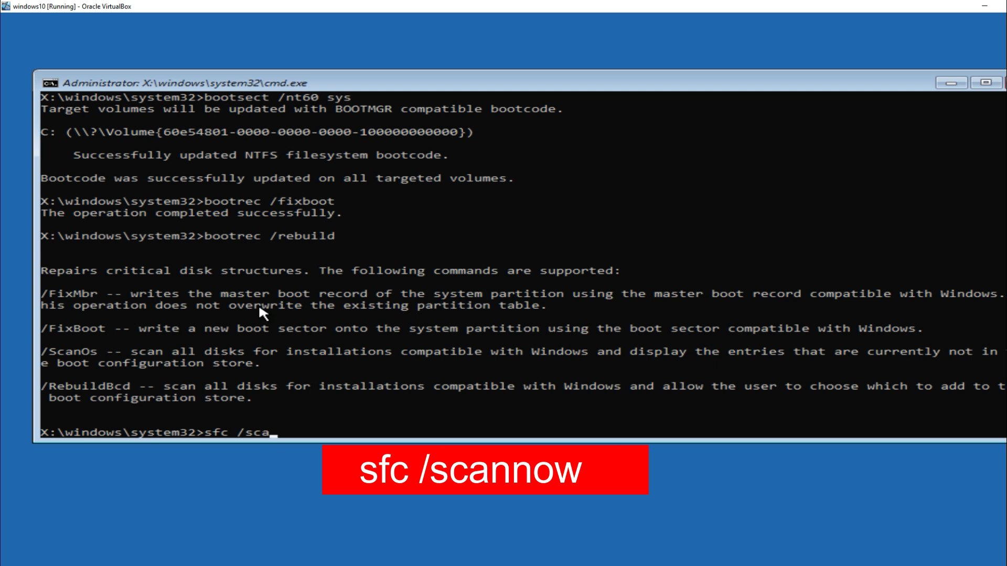
{"action": "type", "text": "nnow"}
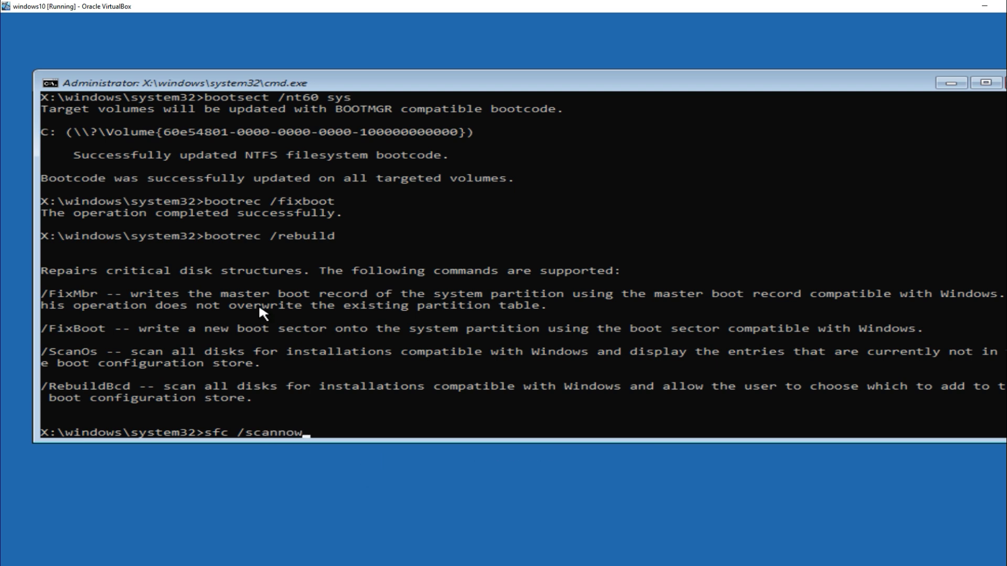
{"action": "key", "text": "Return"}
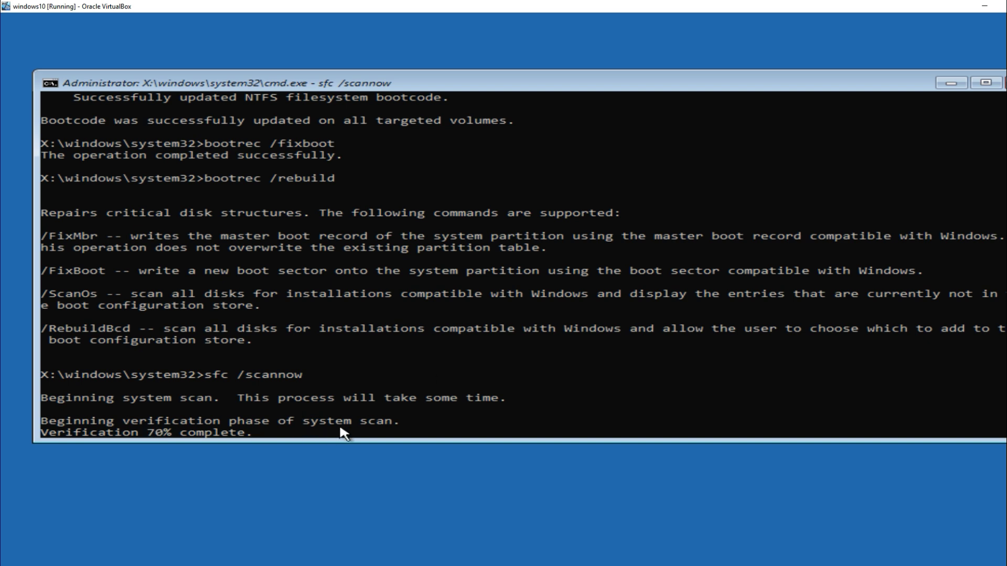
{"action": "type", "text": "ch"}
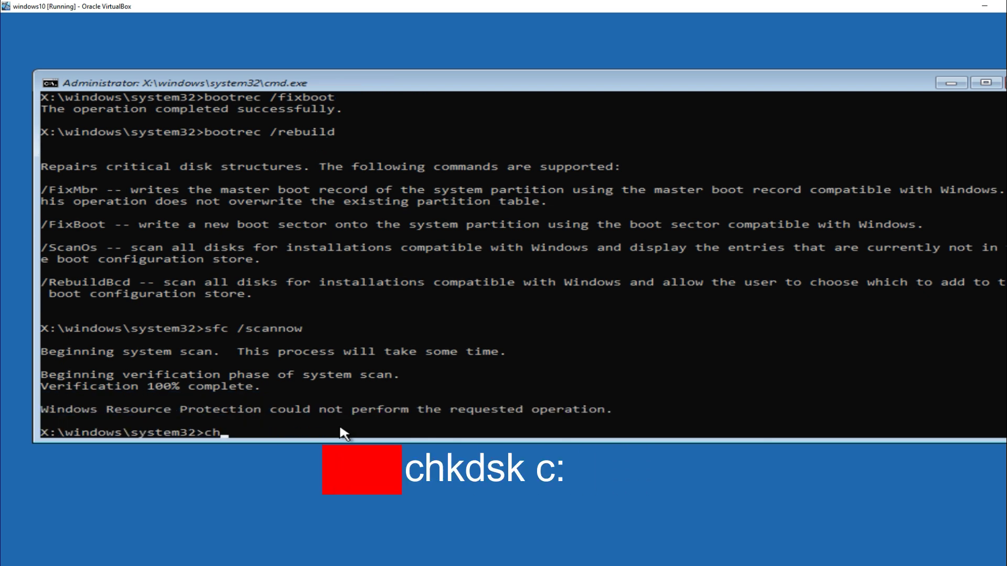
{"action": "type", "text": "kdsk c"}
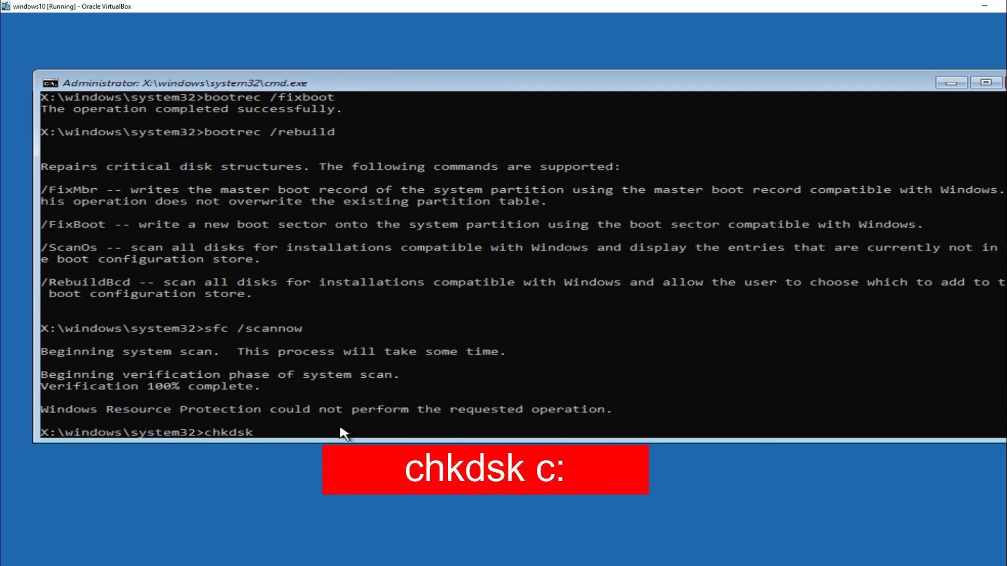
{"action": "type", "text": ":"}
{"action": "key", "text": "Return"}
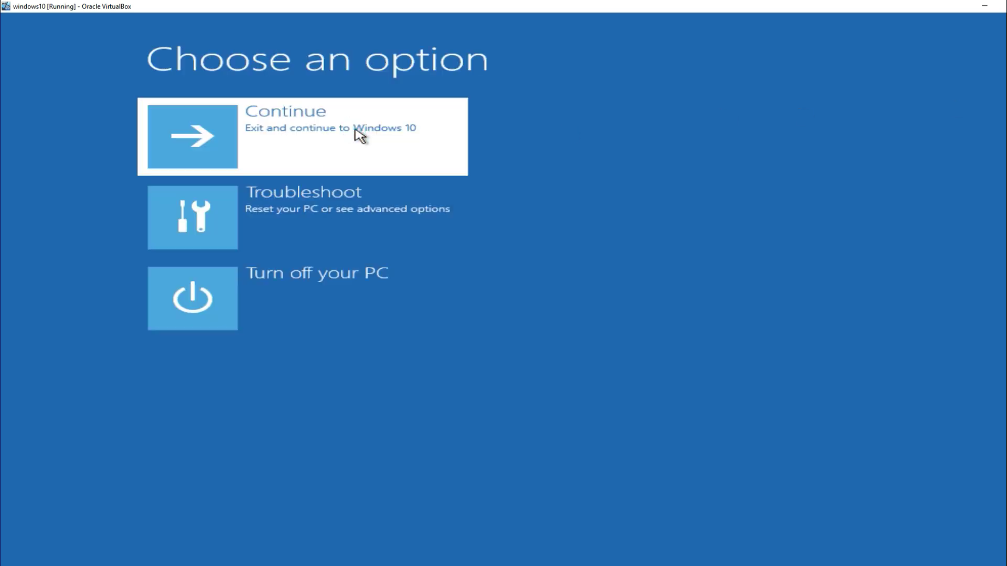
Step: Continue booting Windows 10 and sign in at the lock screen with the account PIN
{"action": "left_click", "coordinate": [360, 135]}
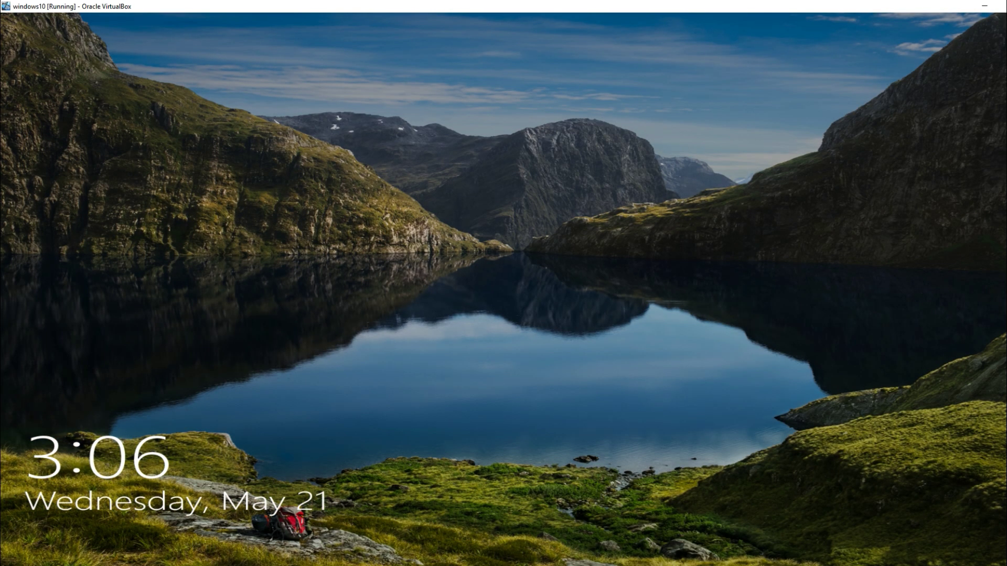
{"action": "key", "text": "Return"}
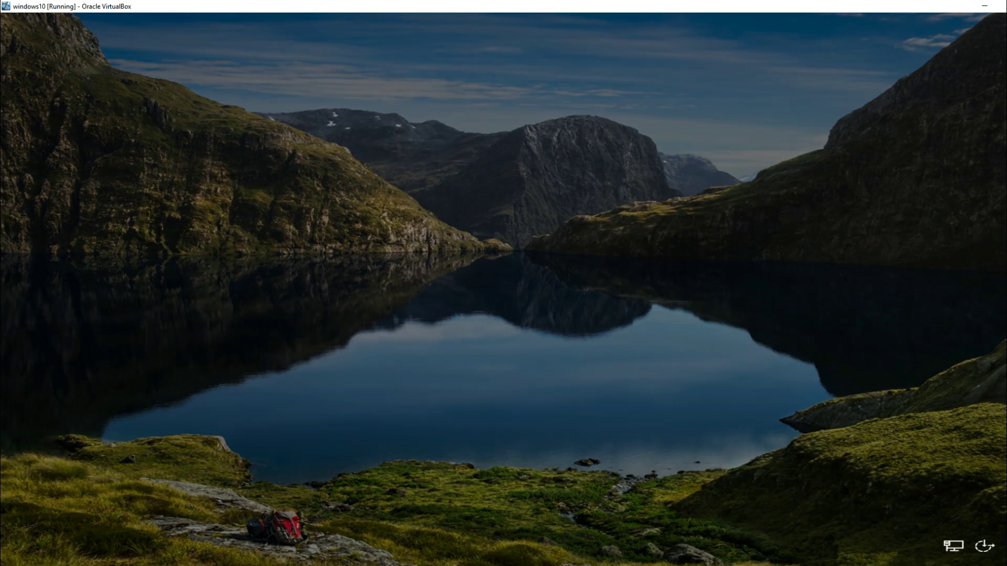
{"action": "type", "text": "1234"}
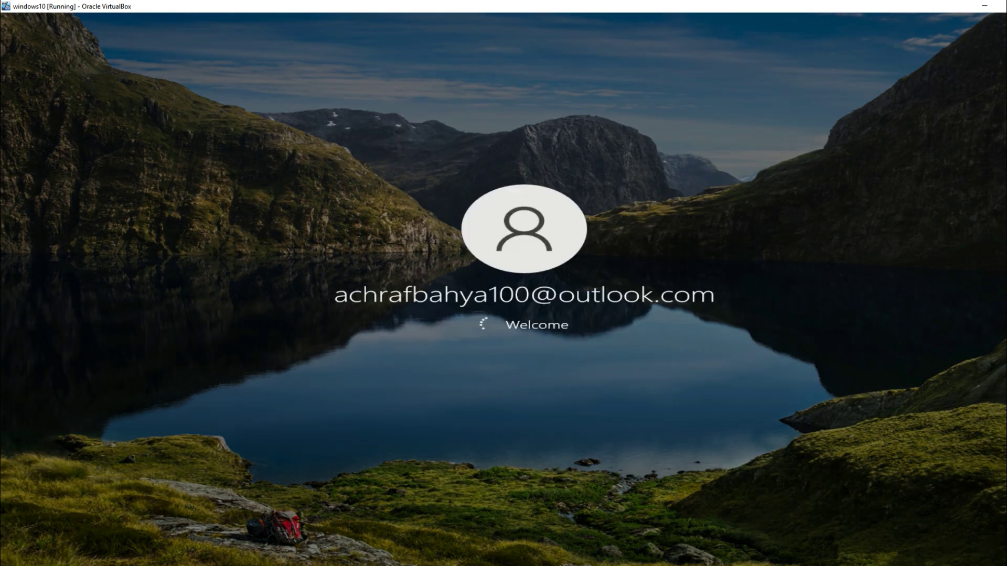